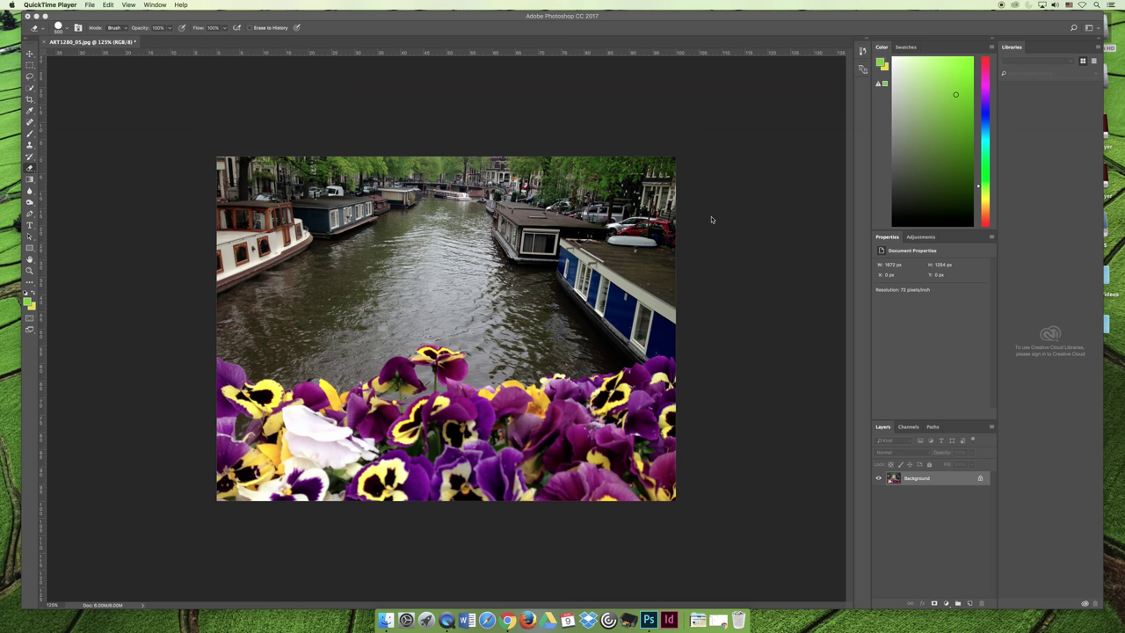
# - Float the Channels panel out of the Layers group and enlarge it to show RGB, Red, Green and Blue
pyautogui.click(909, 428)
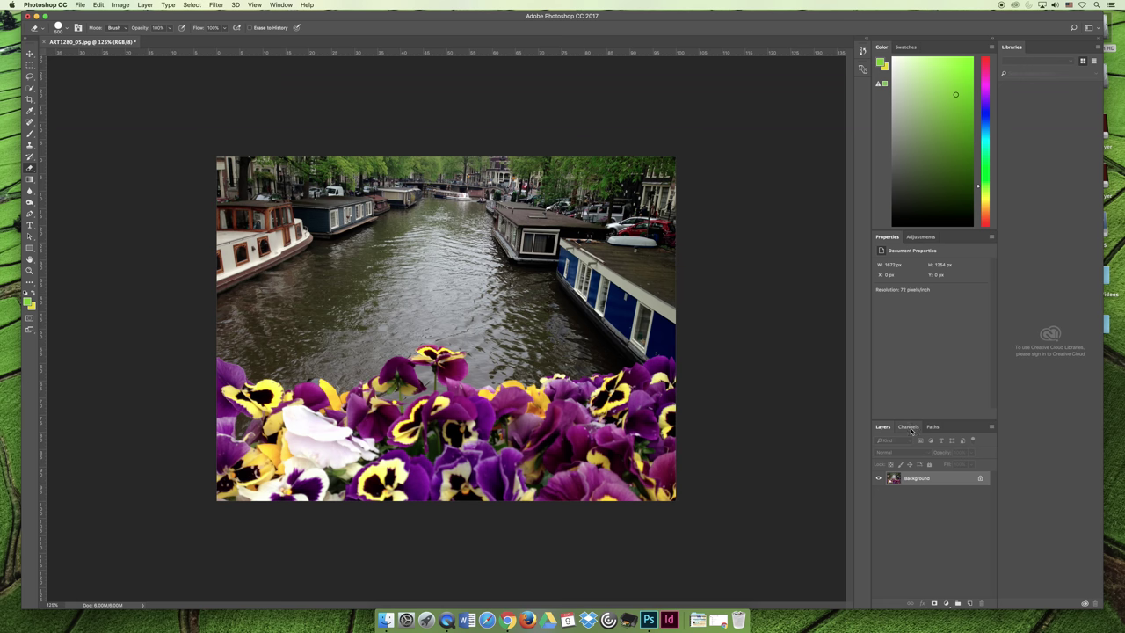
pyautogui.moveTo(909, 429)
pyautogui.mouseDown()
pyautogui.moveTo(571, 119)
pyautogui.moveTo(580, 123)
pyautogui.mouseUp()
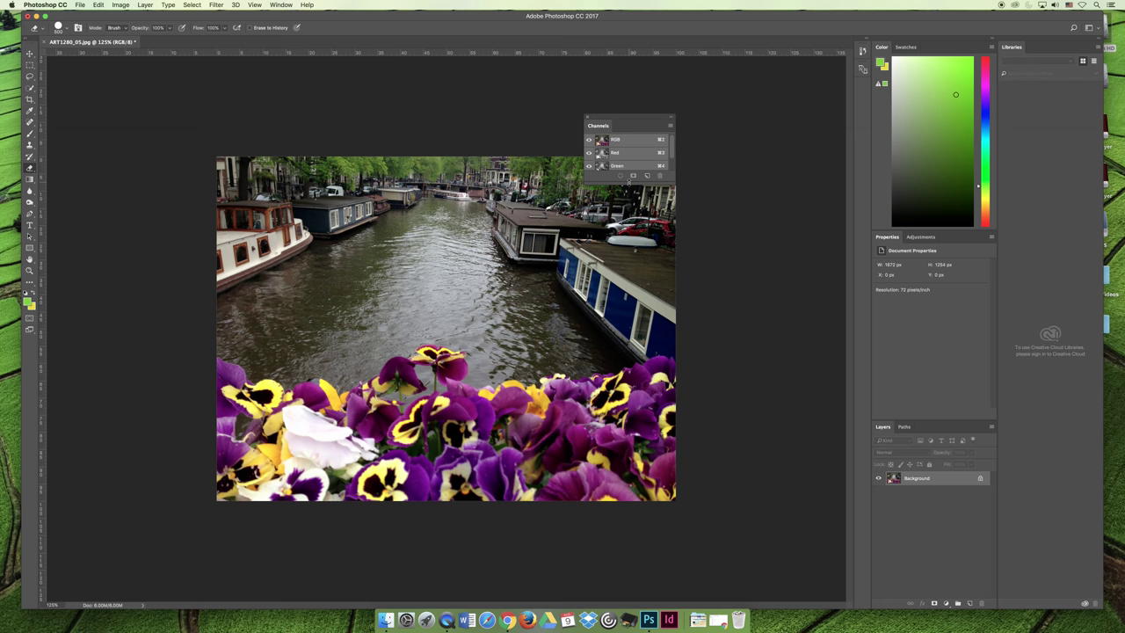
pyautogui.moveTo(630, 182); pyautogui.dragTo(647, 265)
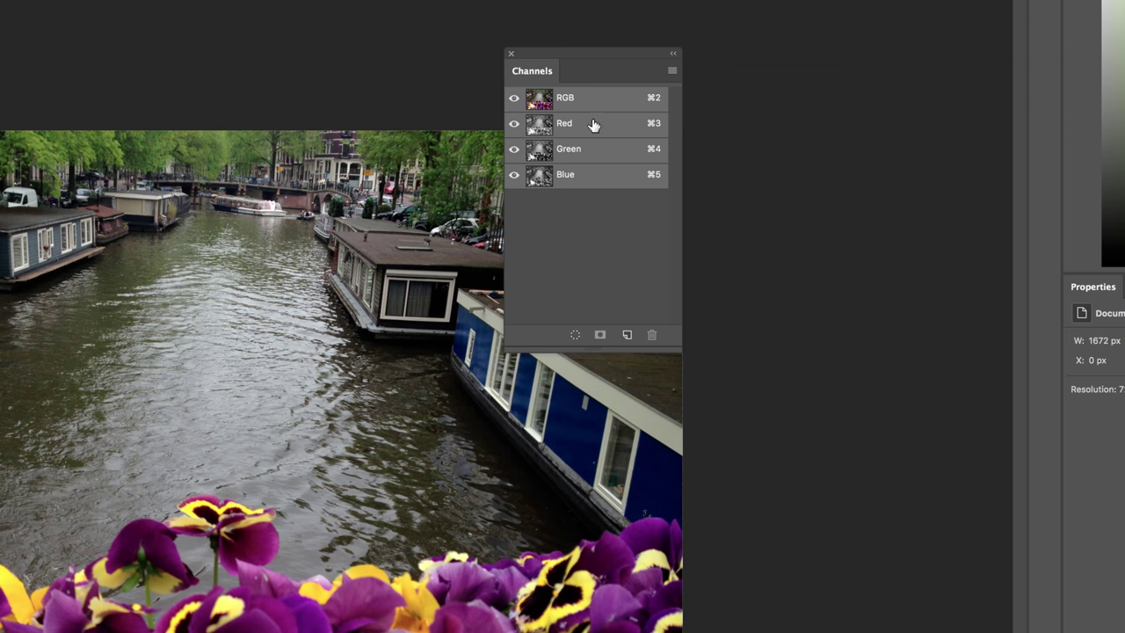
# - Hide the Red and Green channels so only the Blue channel shows in grayscale
pyautogui.click(514, 148)
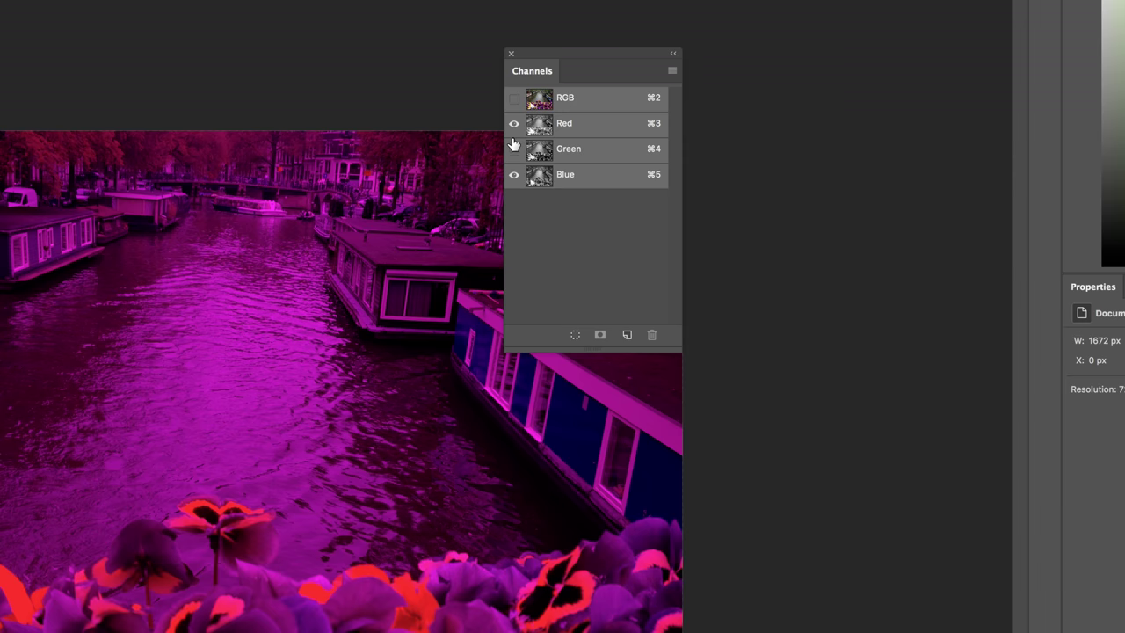
pyautogui.click(514, 123)
pyautogui.click(514, 98)
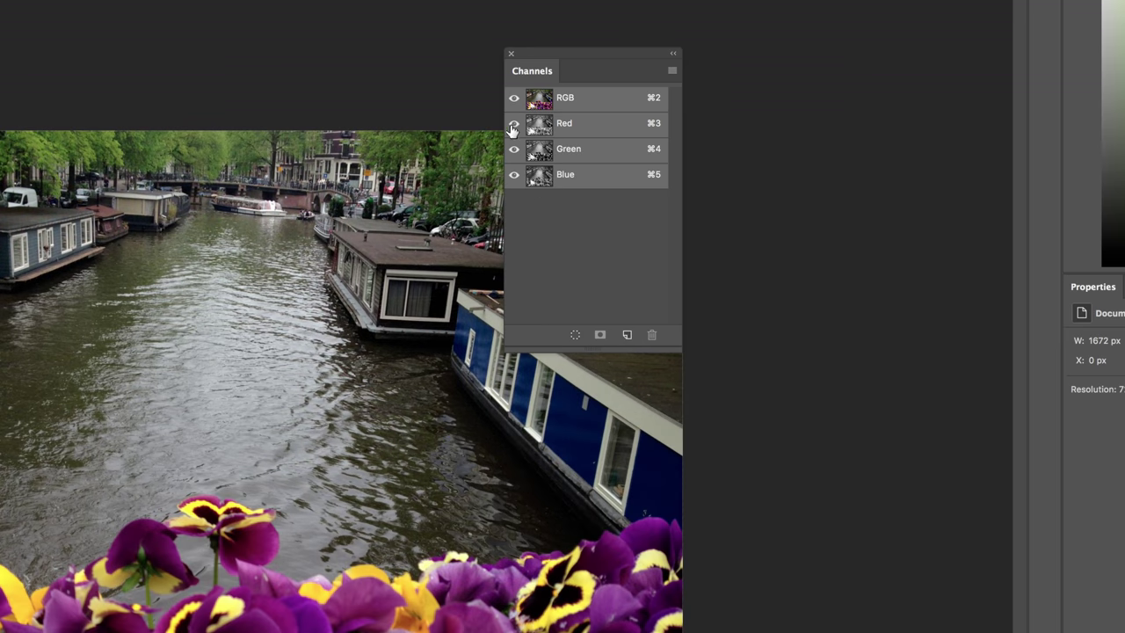
pyautogui.click(514, 123)
pyautogui.click(514, 149)
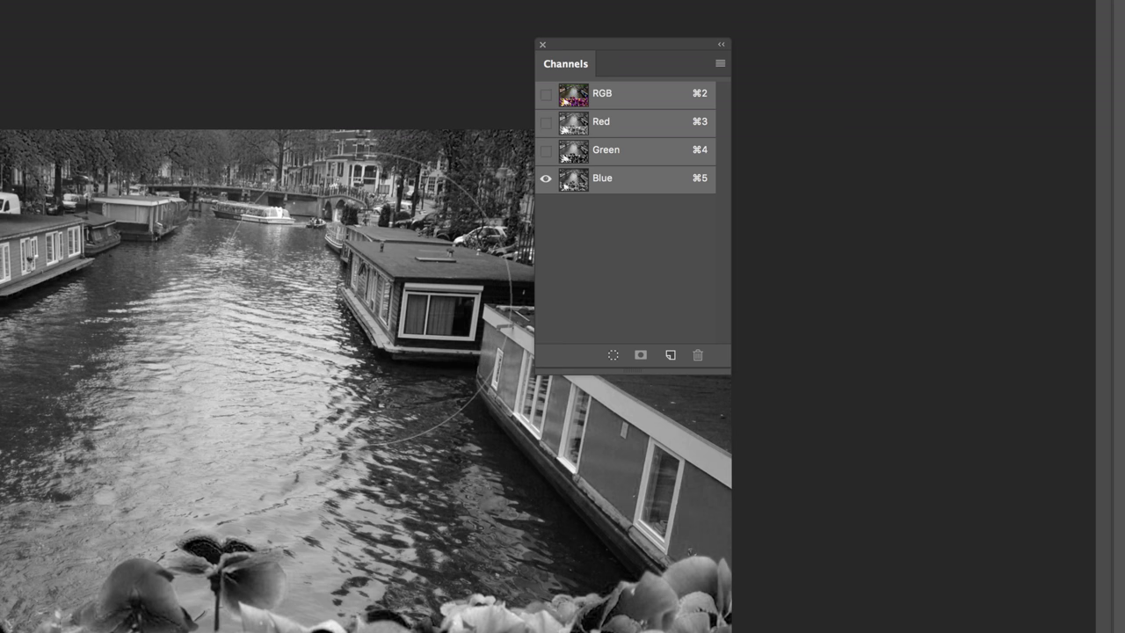
# - Move the Channels panel off the photo and shrink the eraser brush twice
pyautogui.moveTo(573, 48); pyautogui.dragTo(775, 90)
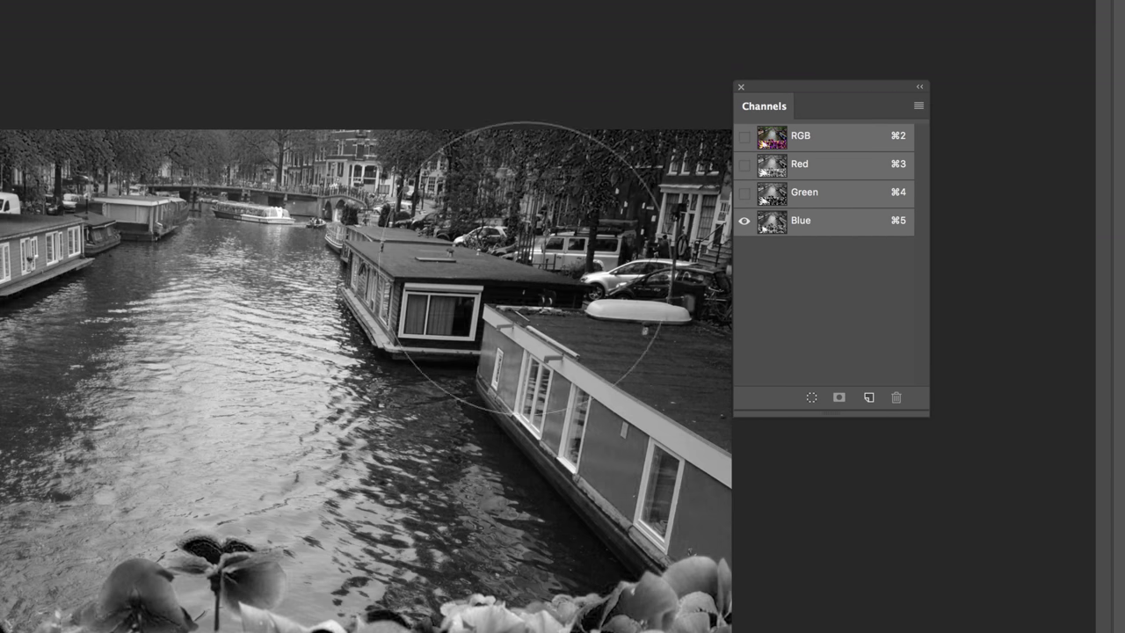
pyautogui.press('[')
pyautogui.press('[')
pyautogui.press('[')
pyautogui.press('[')
pyautogui.press('[')
pyautogui.press('[')
pyautogui.press('[')
pyautogui.press('[')
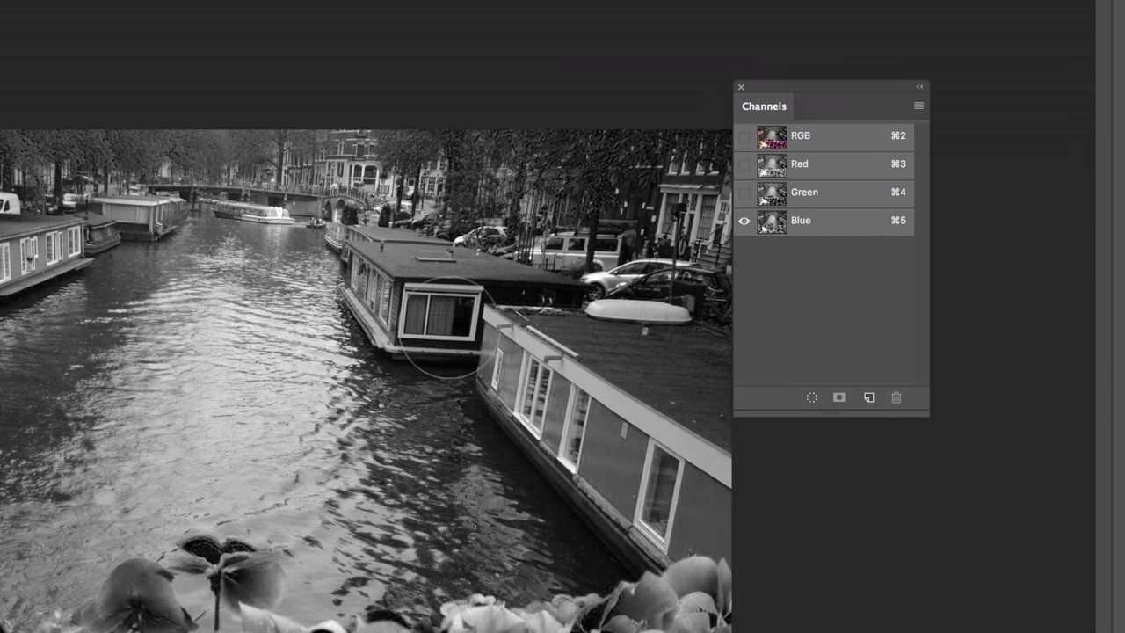
pyautogui.press('[')
pyautogui.press('[')
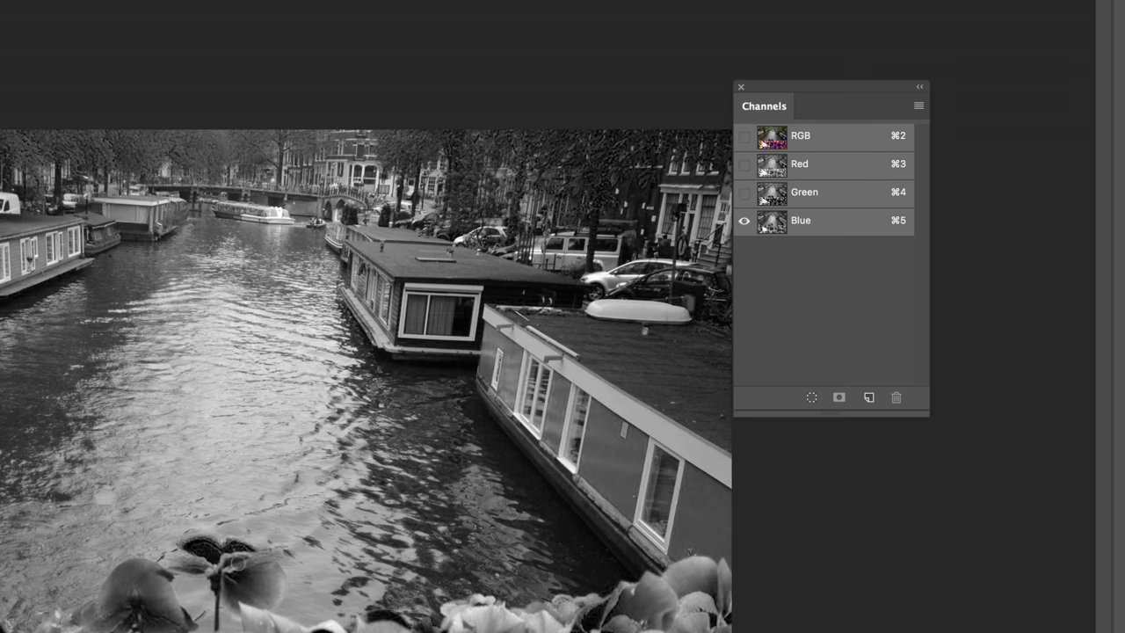
# - View the Green channel alone, then the Red channel alone, then turn all channels back on
pyautogui.click(745, 193)
pyautogui.click(745, 220)
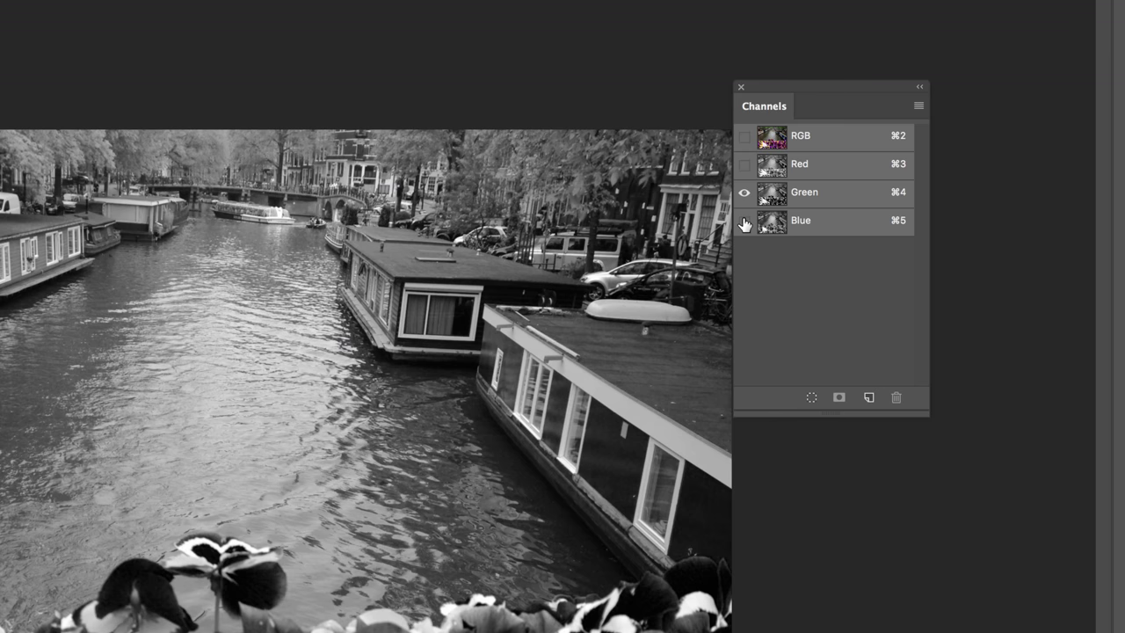
pyautogui.click(745, 164)
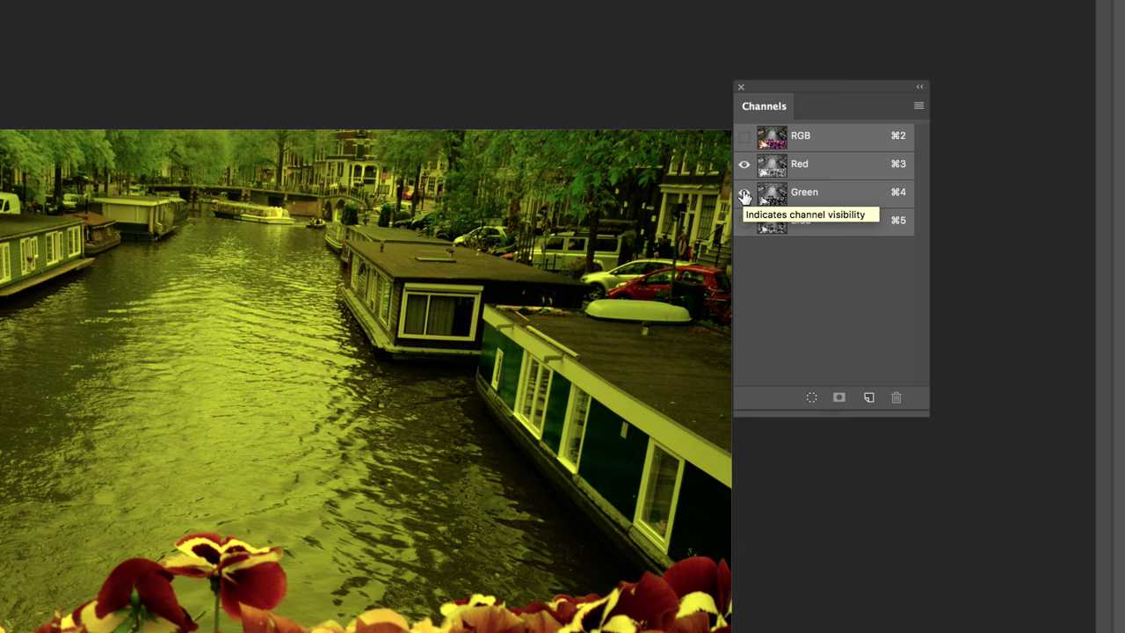
pyautogui.click(745, 193)
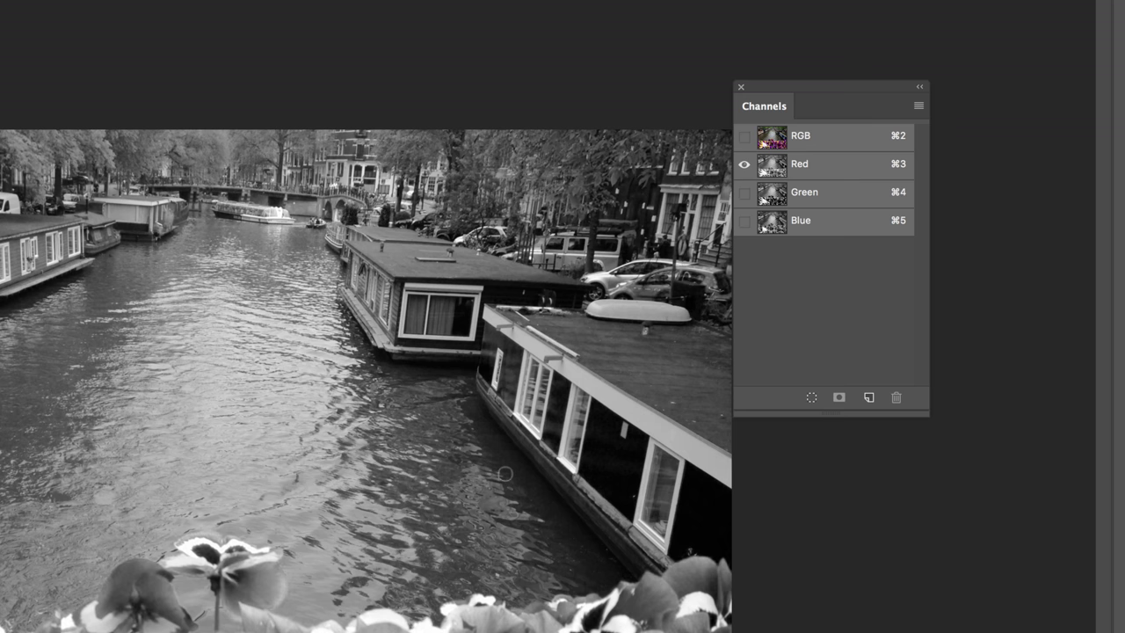
pyautogui.click(744, 192)
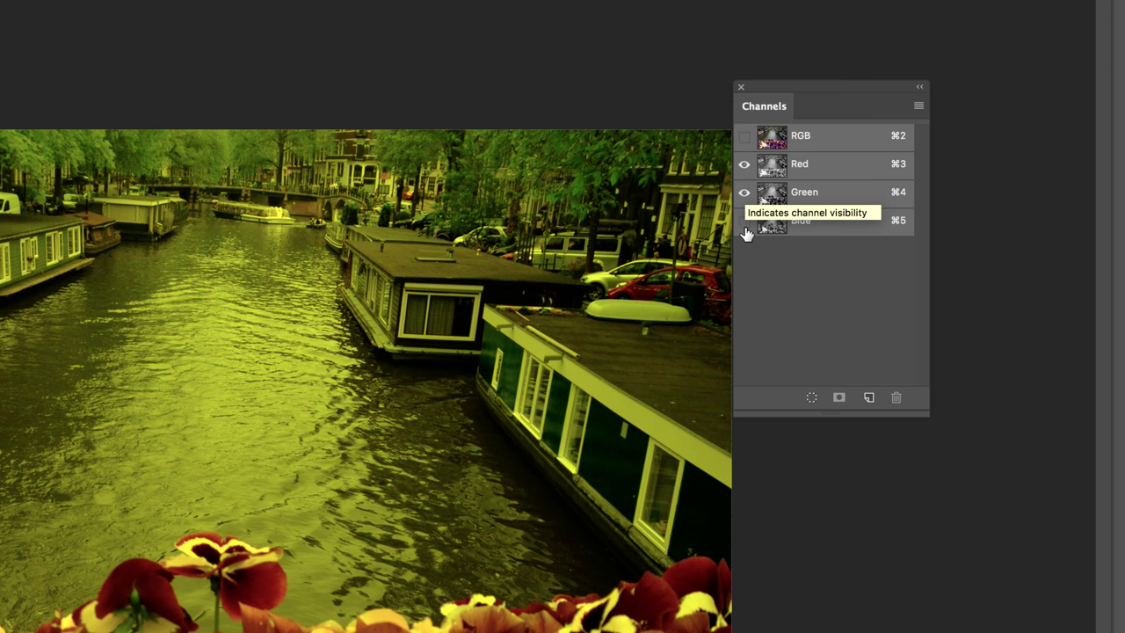
pyautogui.click(744, 222)
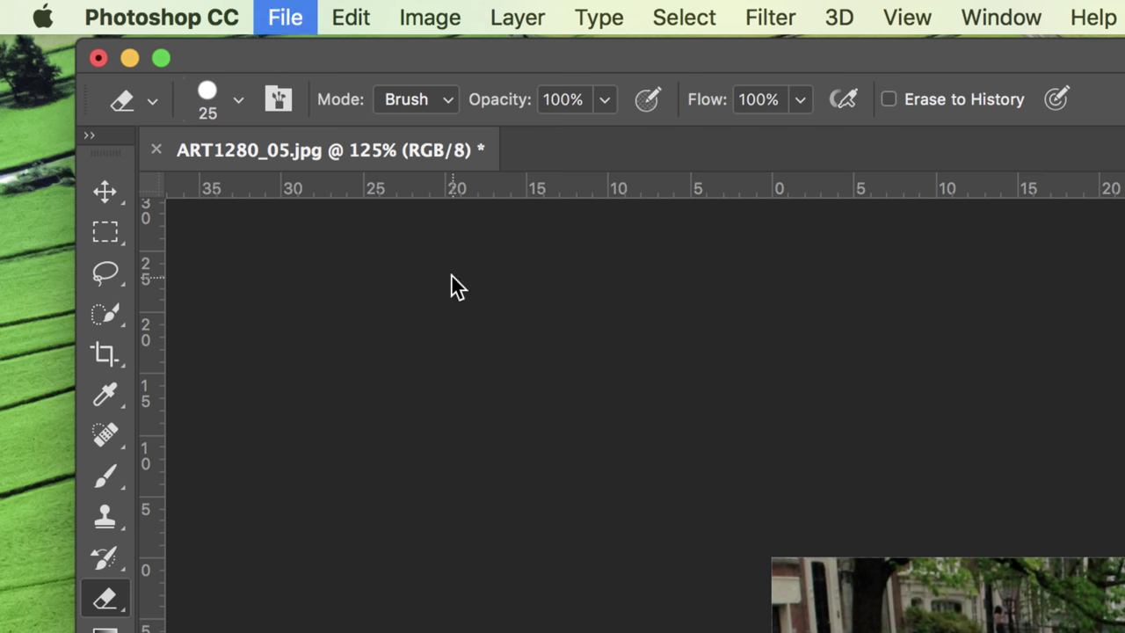
pyautogui.press('h')
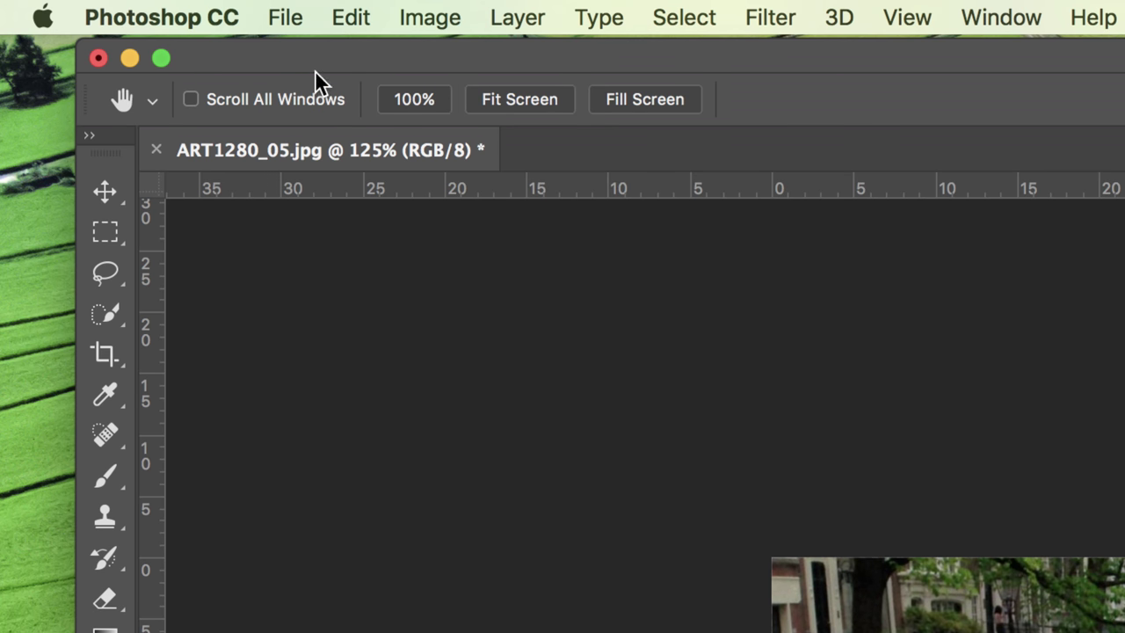
# - Save the canal photo via File > Save, accepting the maximum-quality JPEG Options
pyautogui.click(287, 17)
pyautogui.click(233, 314)
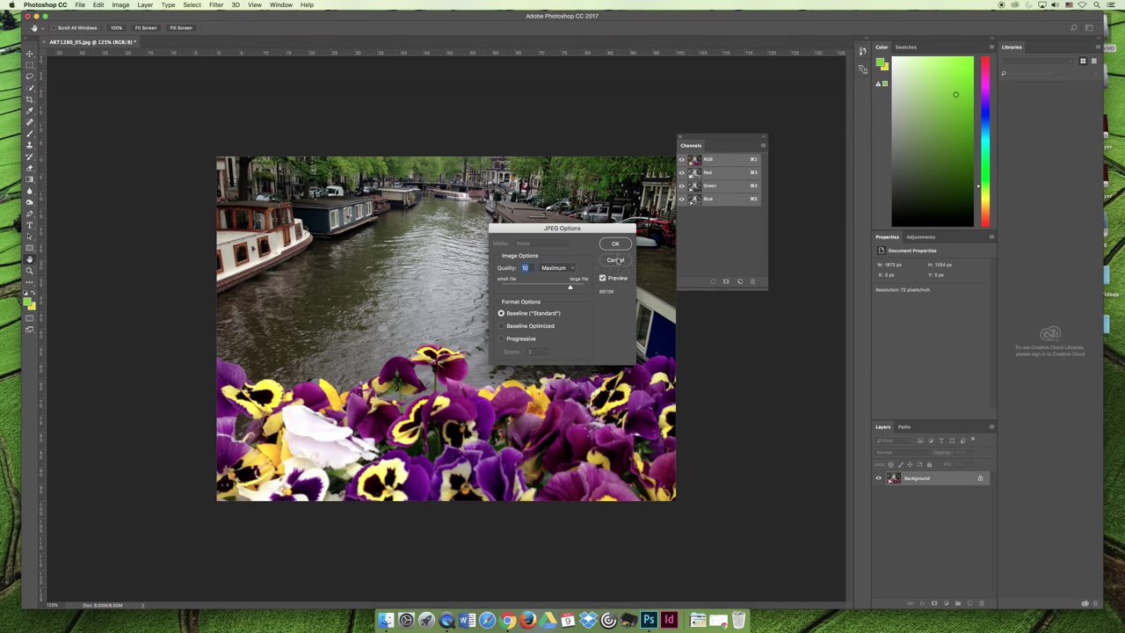
pyautogui.click(617, 244)
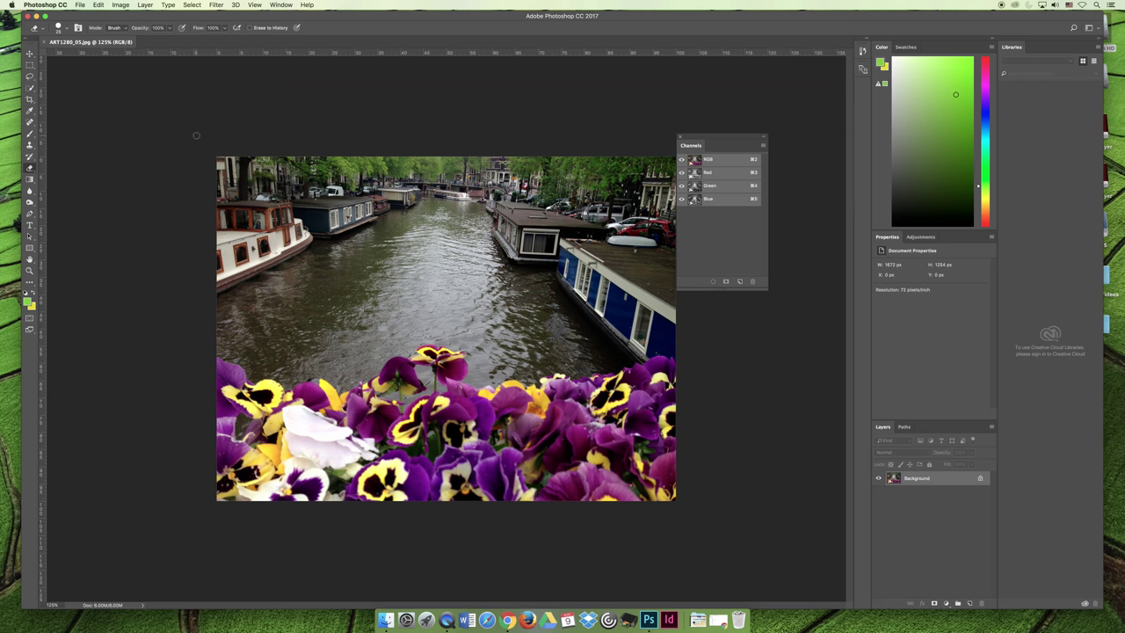
# - Show the Image > Mode submenu, where RGB Color and 8 Bits/Channel are checked
pyautogui.click(123, 5)
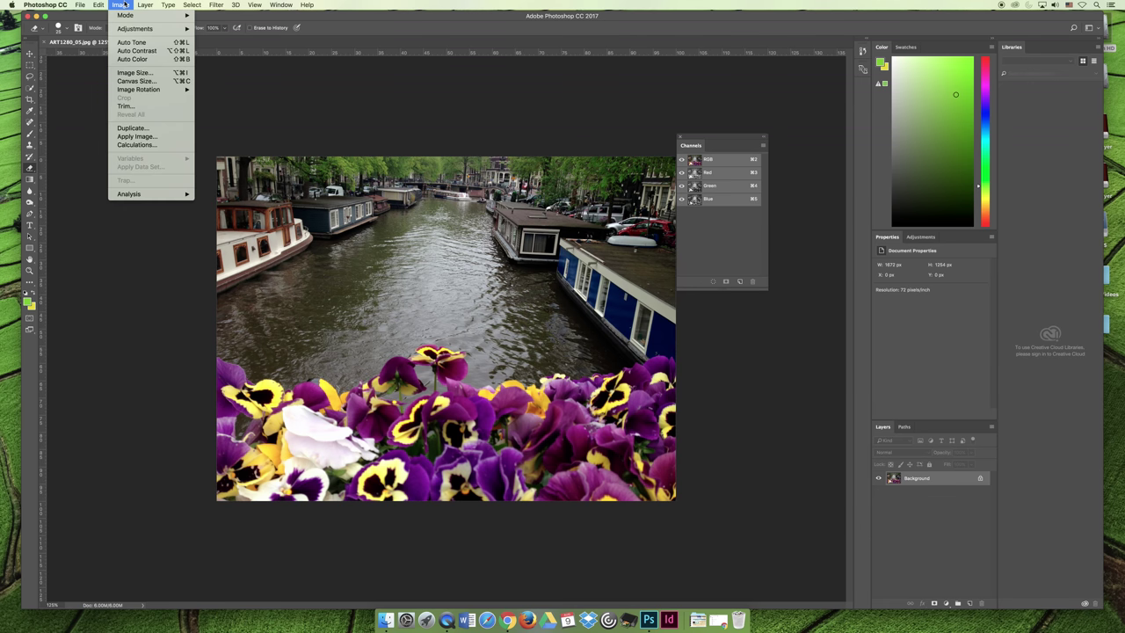
pyautogui.moveTo(125, 16)
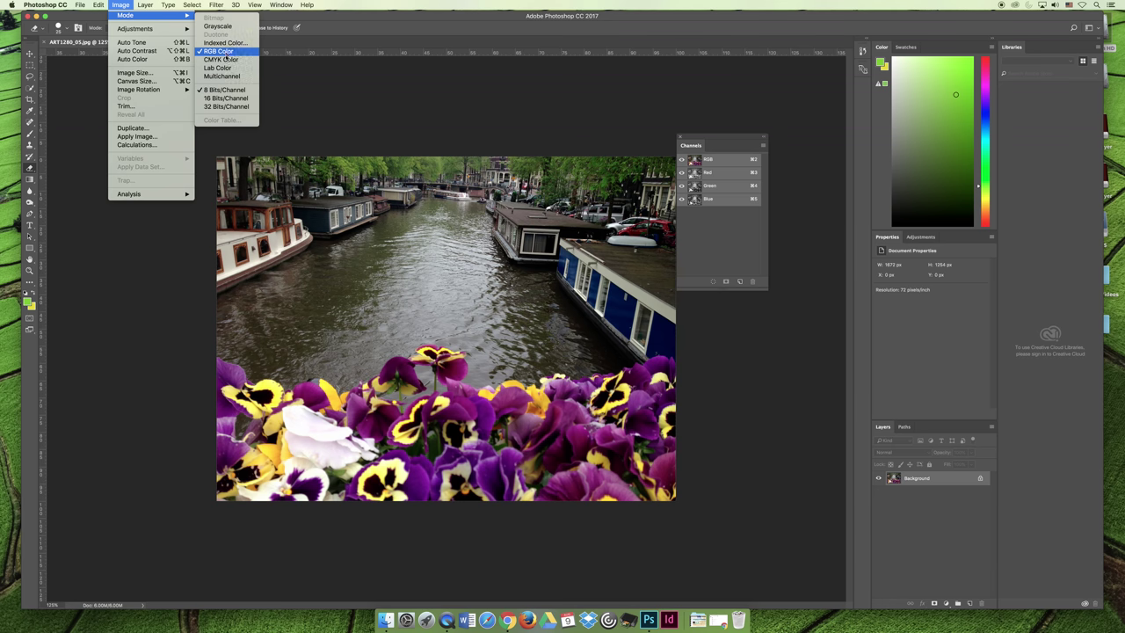
pyautogui.click(221, 76)
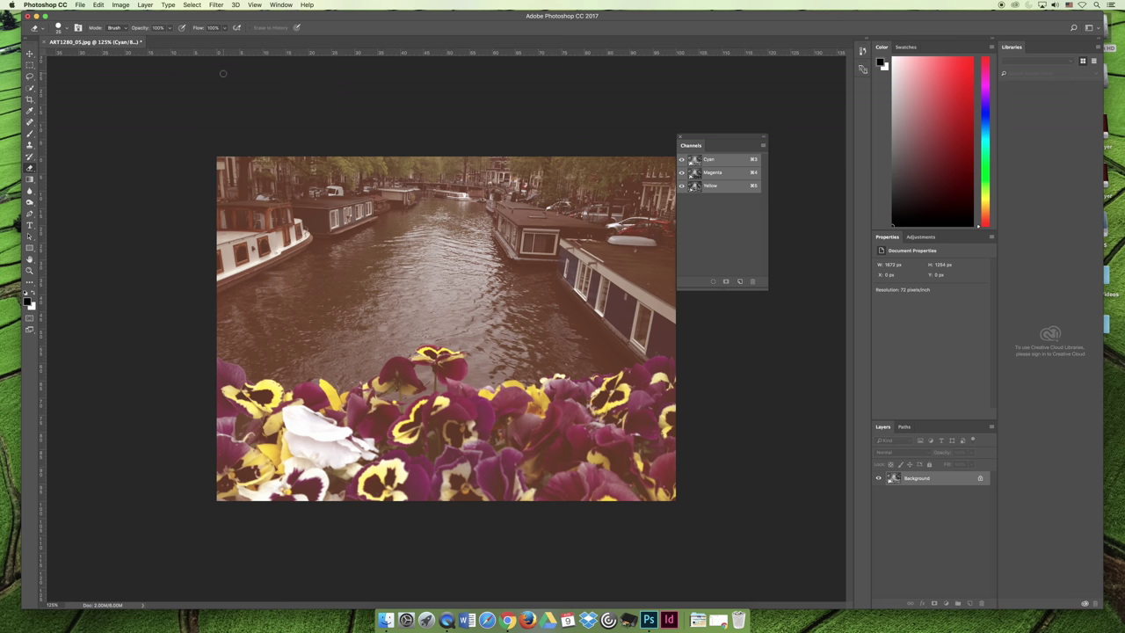
pyautogui.click(121, 4)
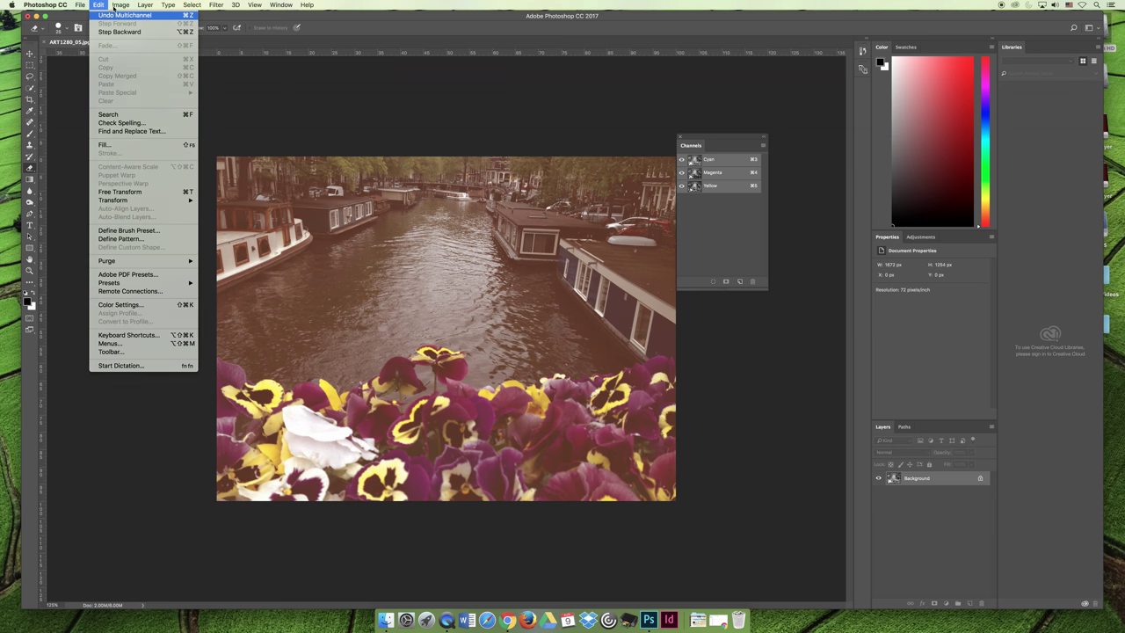
pyautogui.click(114, 15)
pyautogui.click(117, 4)
pyautogui.moveTo(127, 16)
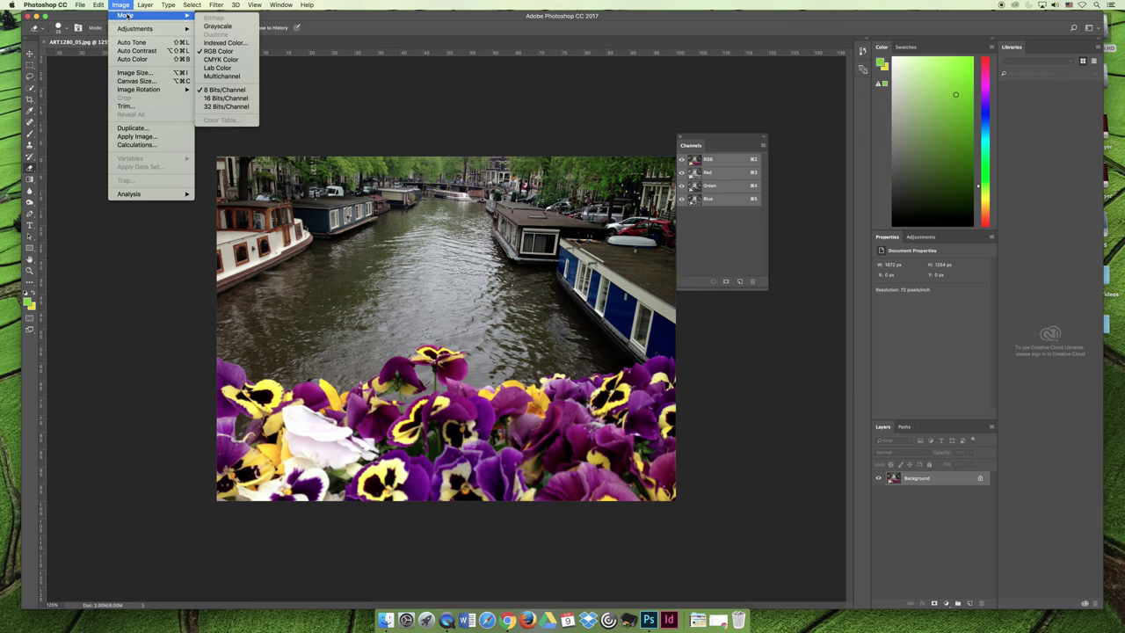
# - Convert the photo to CMYK Color, confirming the colour profile warning
pyautogui.click(215, 60)
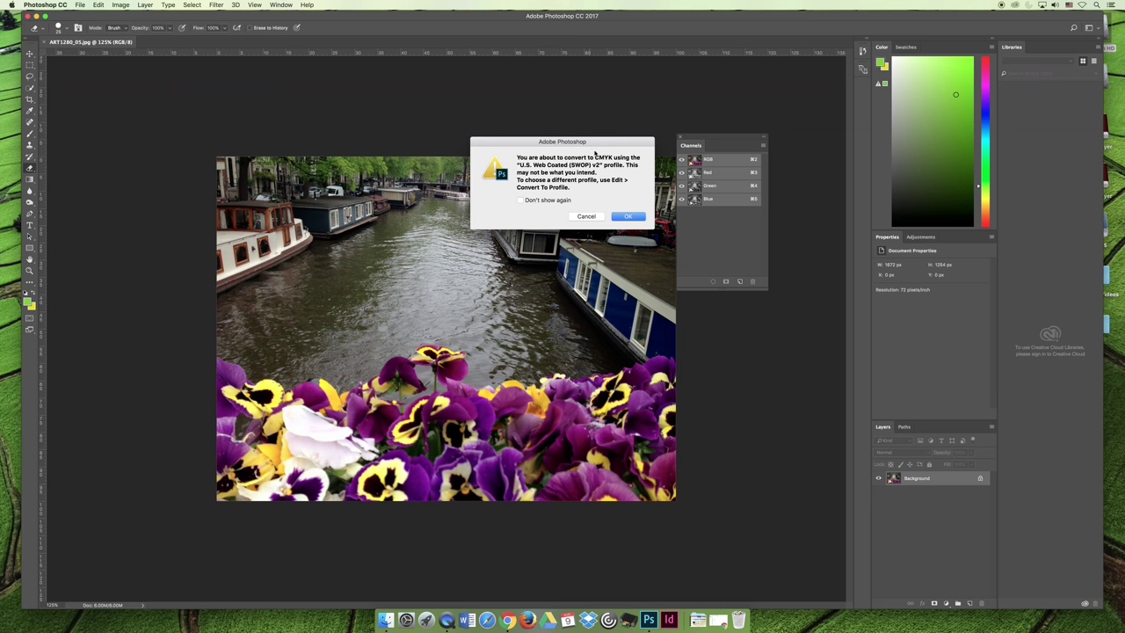
pyautogui.moveTo(595, 142); pyautogui.dragTo(702, 121)
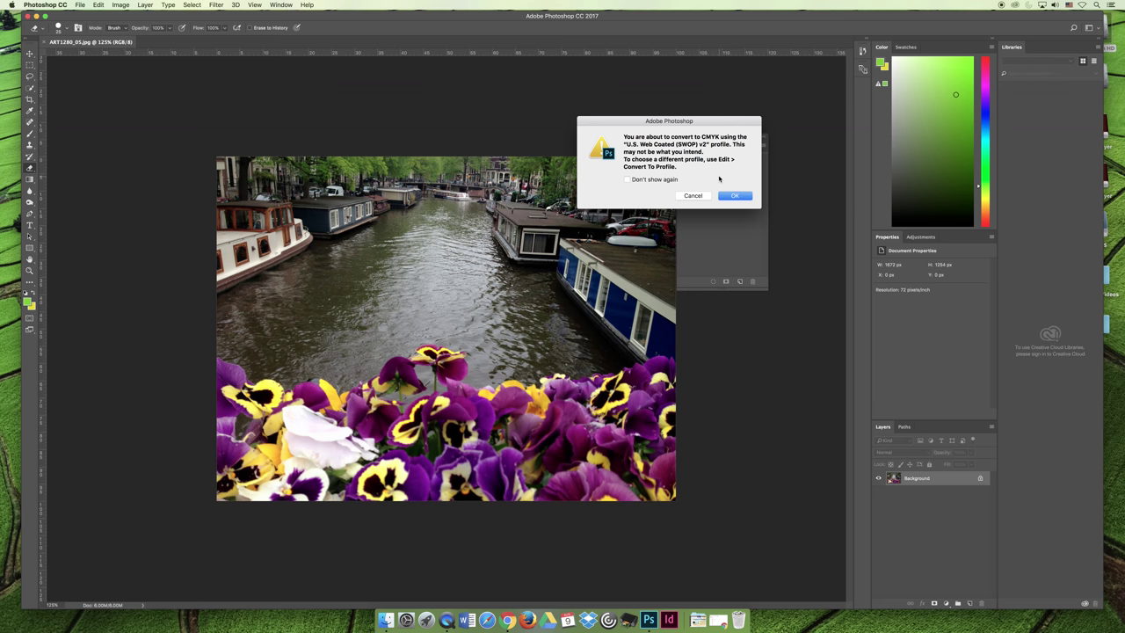
pyautogui.click(733, 196)
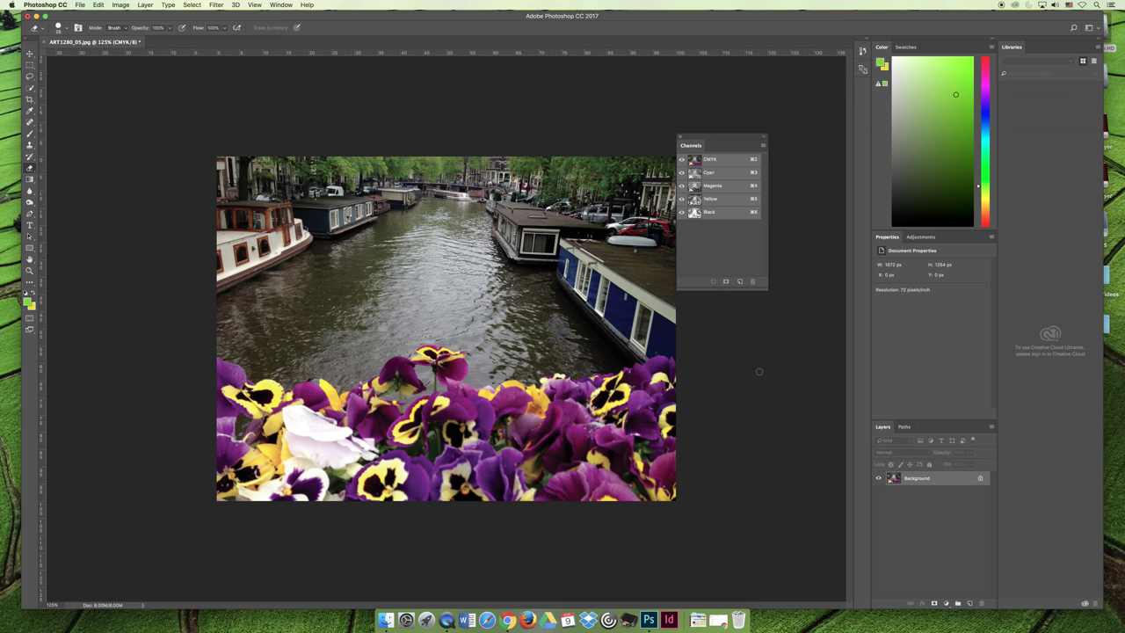
# - Convert the photo to Grayscale via Image > Mode, agreeing to discard colour information
pyautogui.click(121, 5)
pyautogui.moveTo(132, 15)
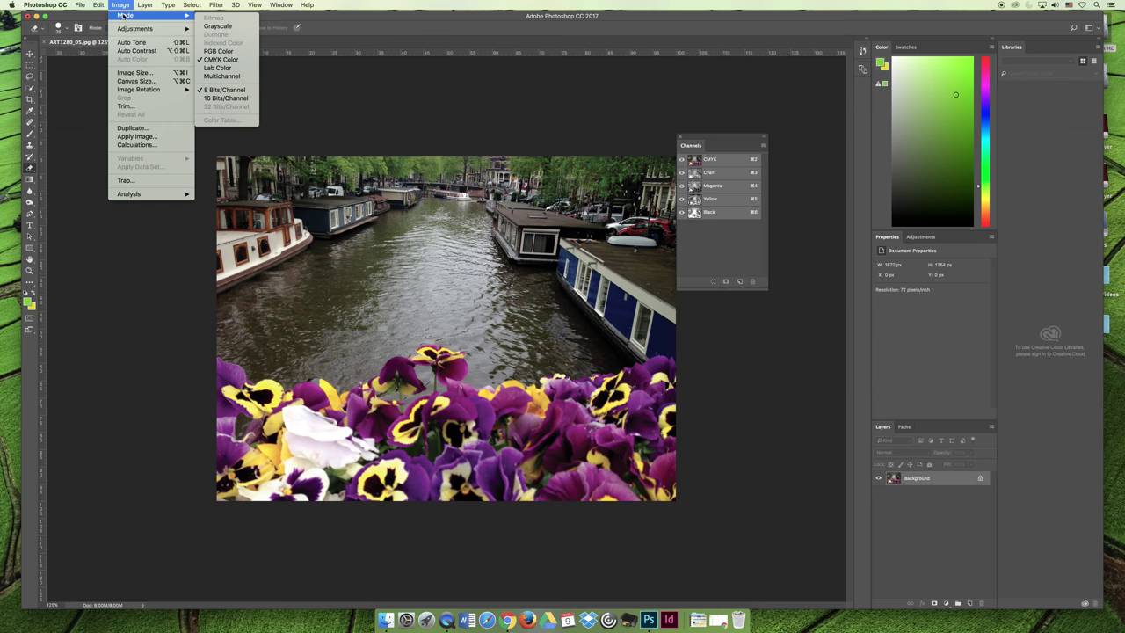
pyautogui.click(215, 27)
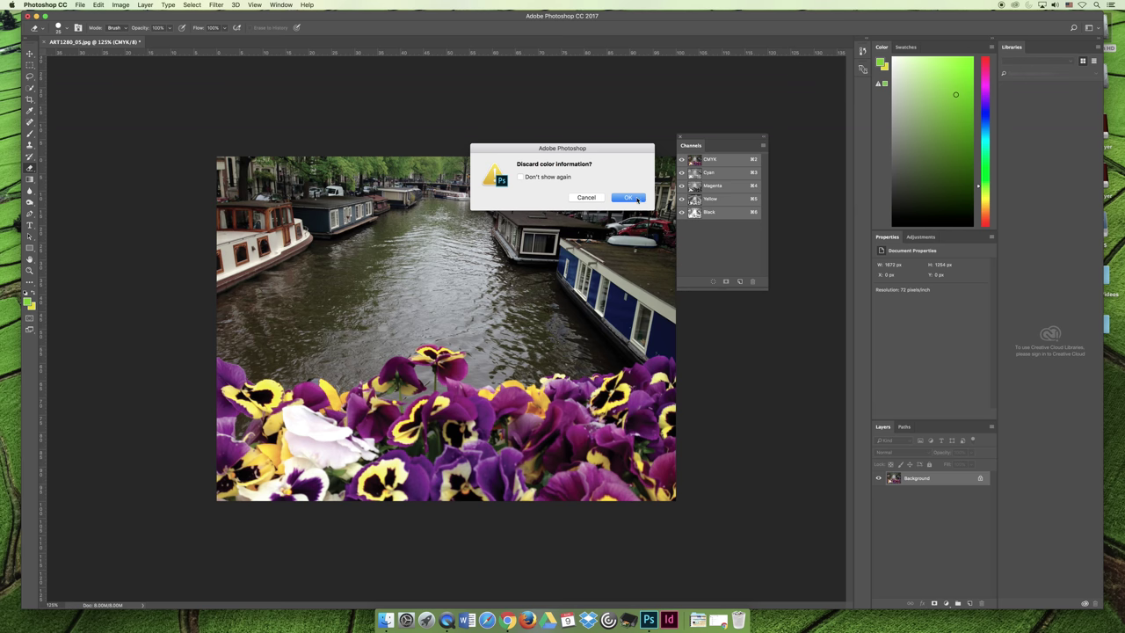
pyautogui.click(637, 198)
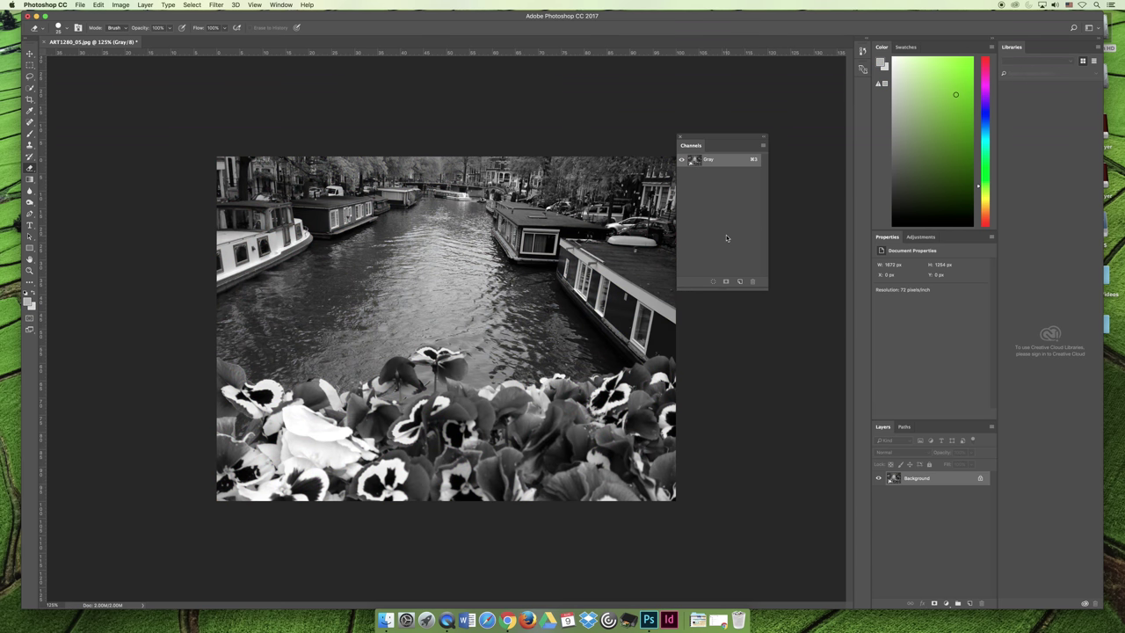
pyautogui.click(120, 5)
pyautogui.moveTo(128, 15)
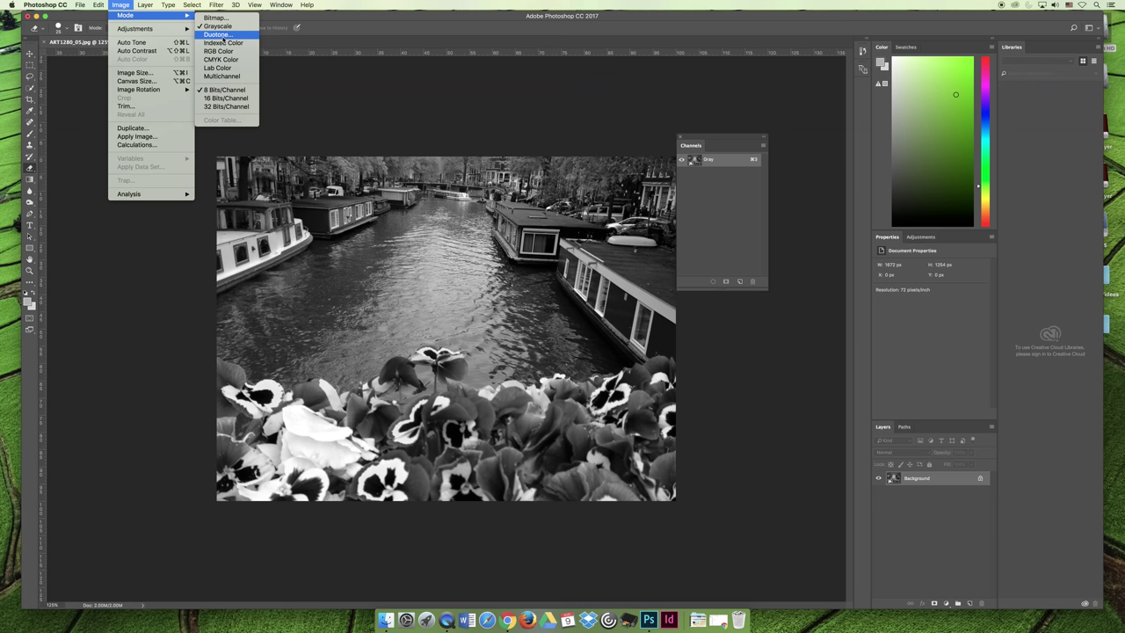
# - Switch the grayscale photo to Duotone and set Ink 2 to white
pyautogui.click(222, 37)
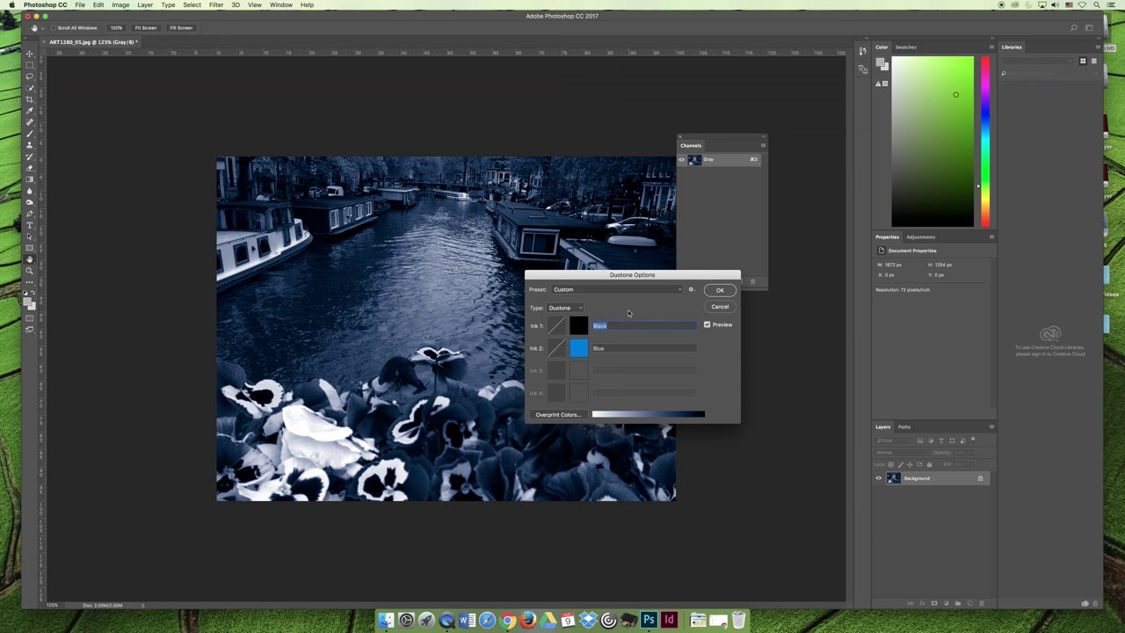
pyautogui.moveTo(627, 275); pyautogui.dragTo(681, 339)
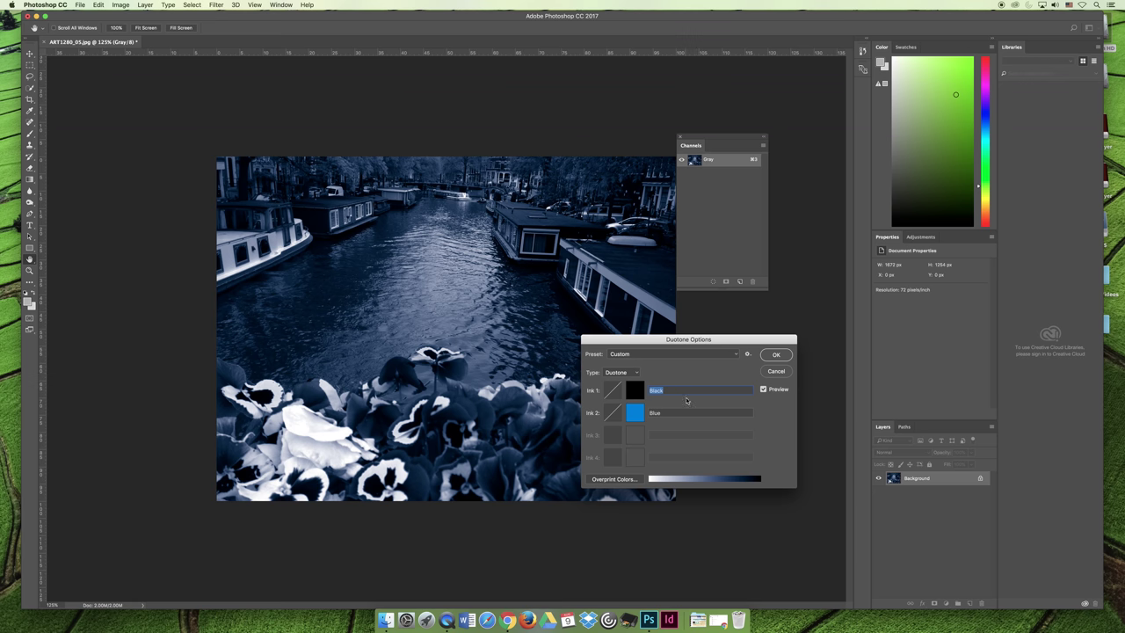
pyautogui.click(636, 412)
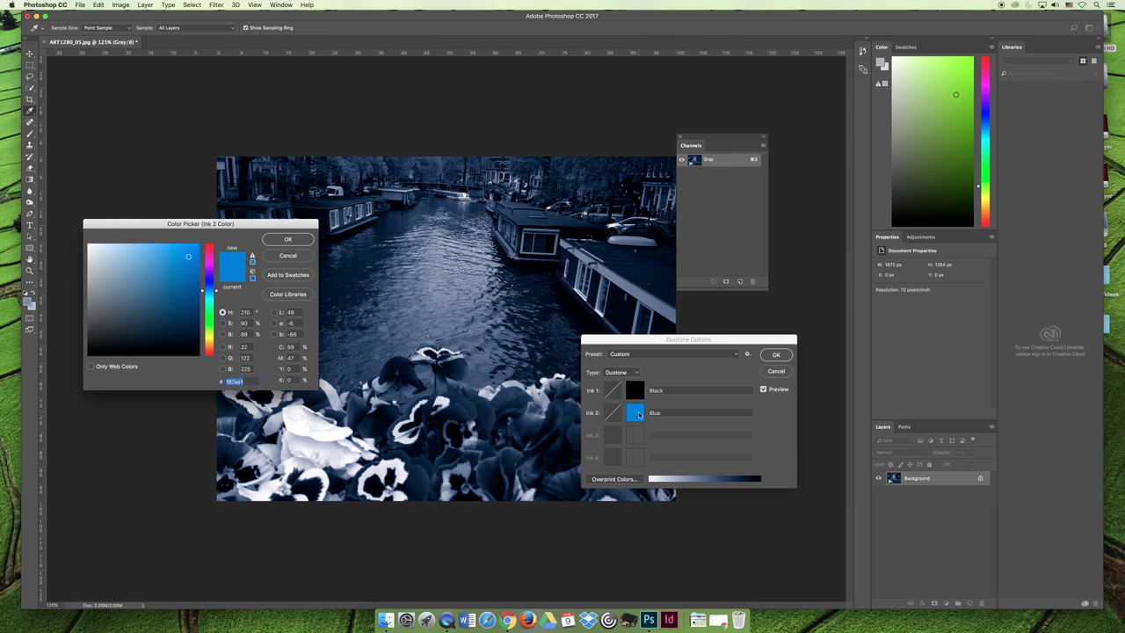
pyautogui.moveTo(99, 262); pyautogui.dragTo(84, 240)
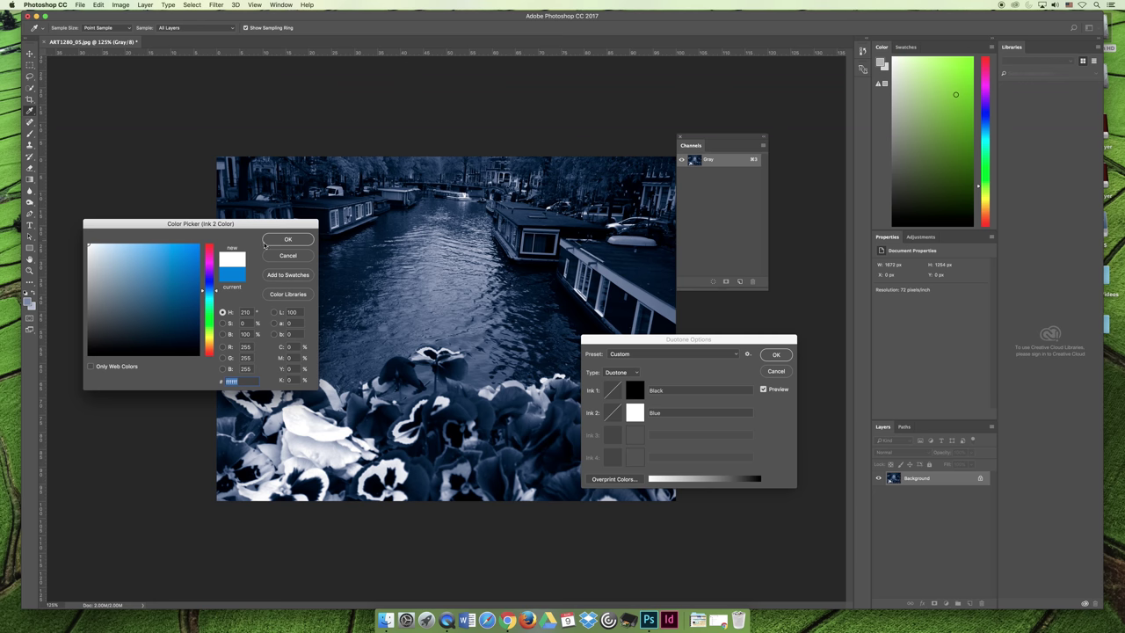
pyautogui.click(266, 245)
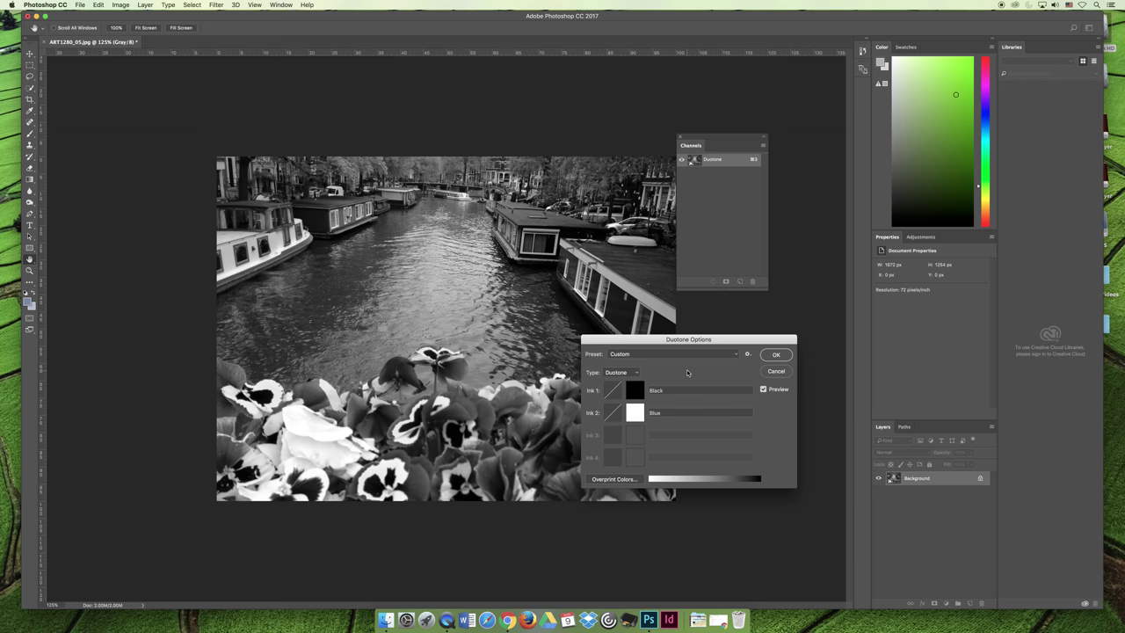
# - Switch the duotone type to Monotone and back to Duotone
pyautogui.click(631, 374)
pyautogui.click(626, 364)
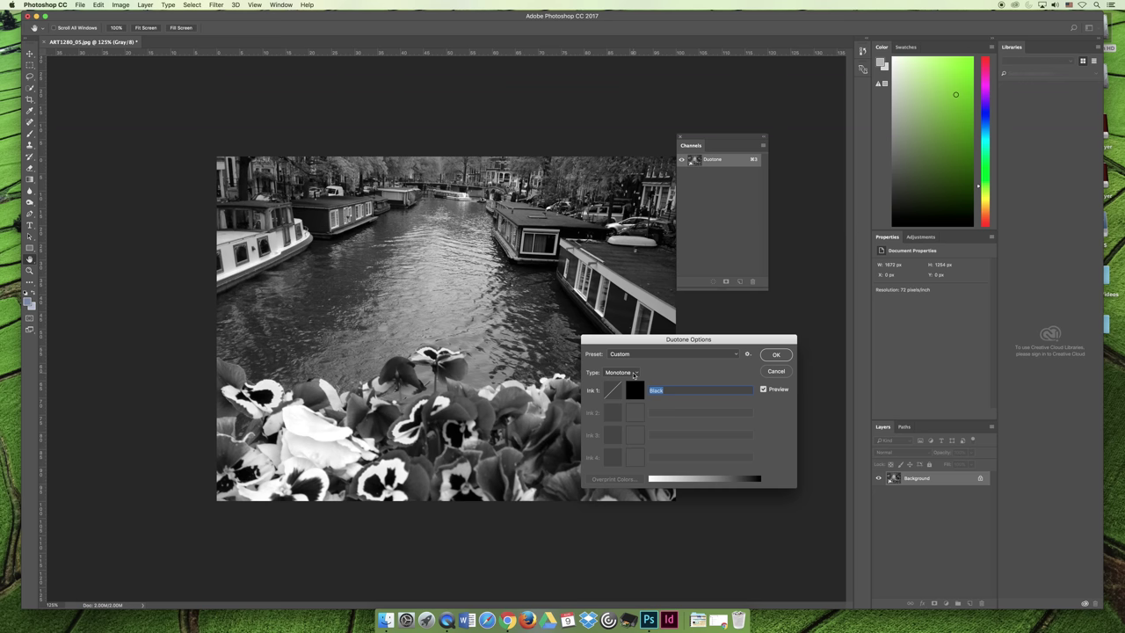
pyautogui.click(633, 374)
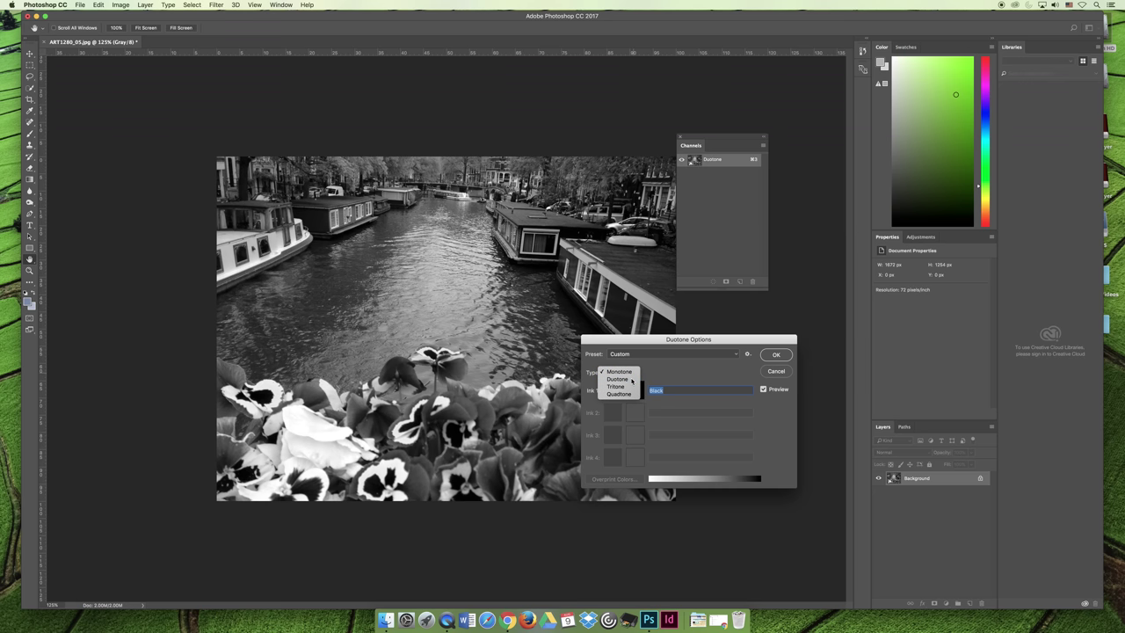
pyautogui.click(632, 379)
pyautogui.click(632, 375)
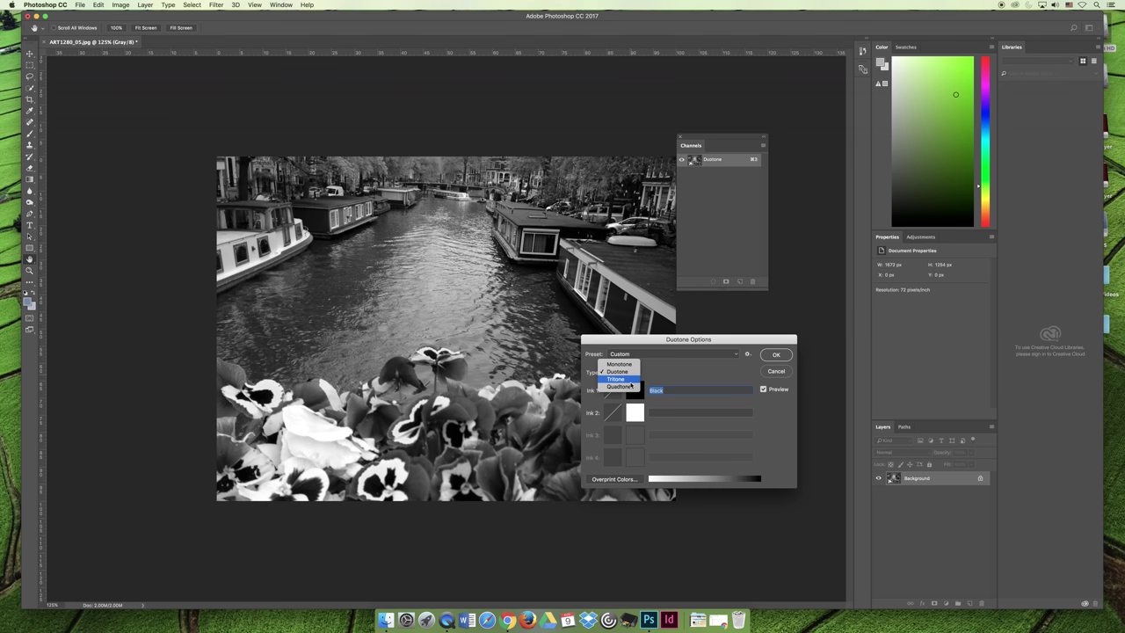
pyautogui.click(661, 374)
# - Change the Ink 2 colour to red, then to blue
pyautogui.click(638, 416)
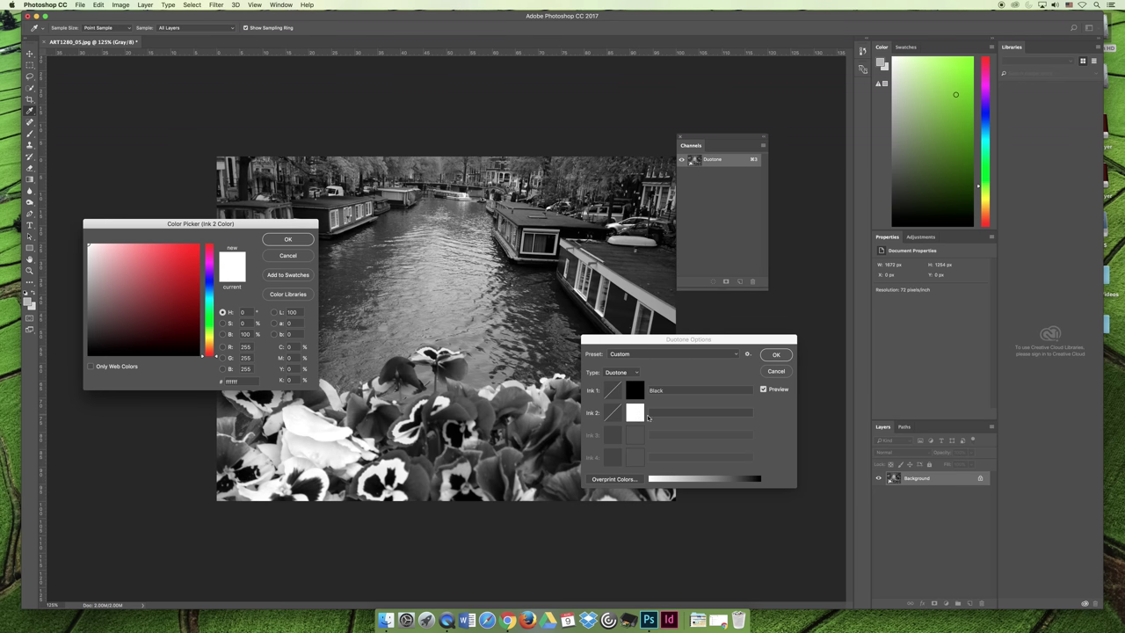
pyautogui.click(177, 253)
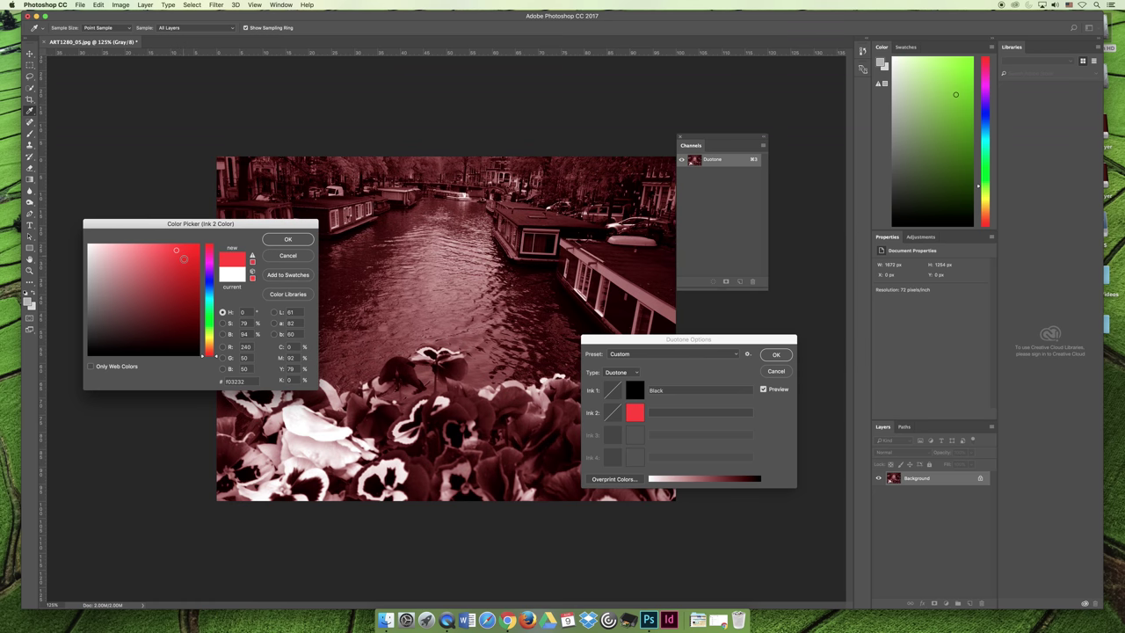
pyautogui.click(210, 285)
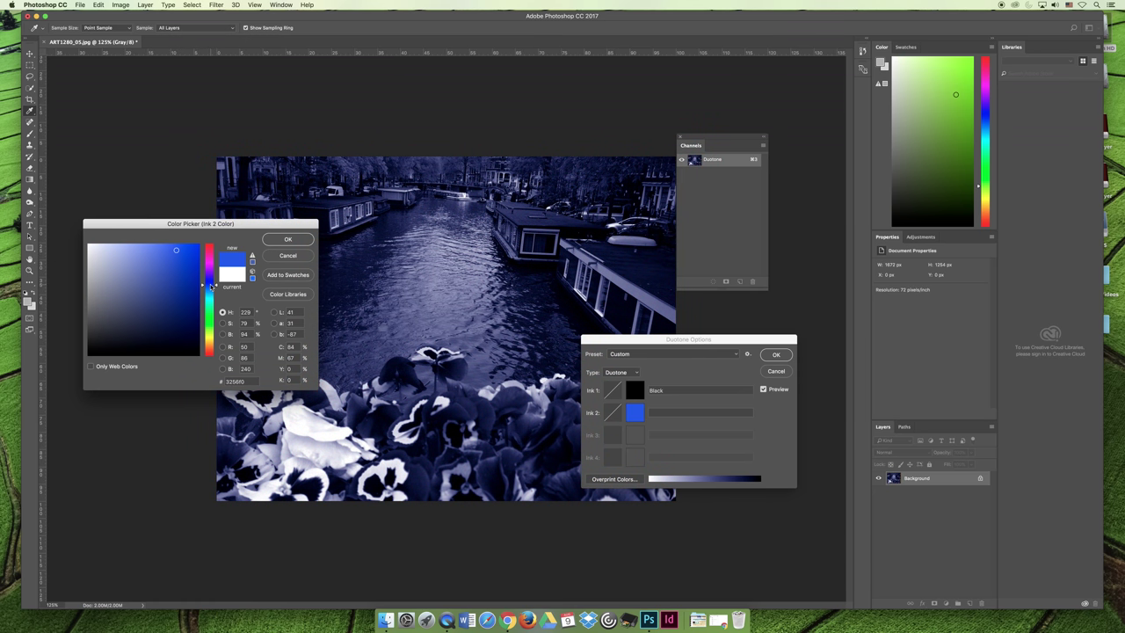
pyautogui.click(288, 239)
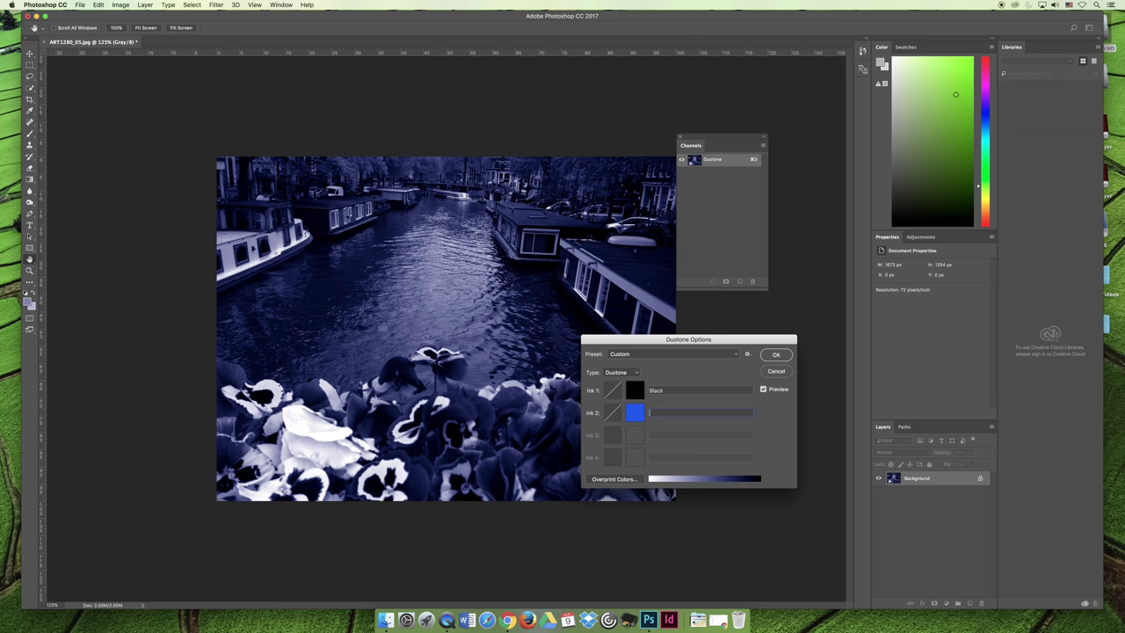
# - Try red, green, then yellow for Ink 1, then cancel Duotone Options to stay grayscale
pyautogui.click(634, 391)
pyautogui.click(185, 252)
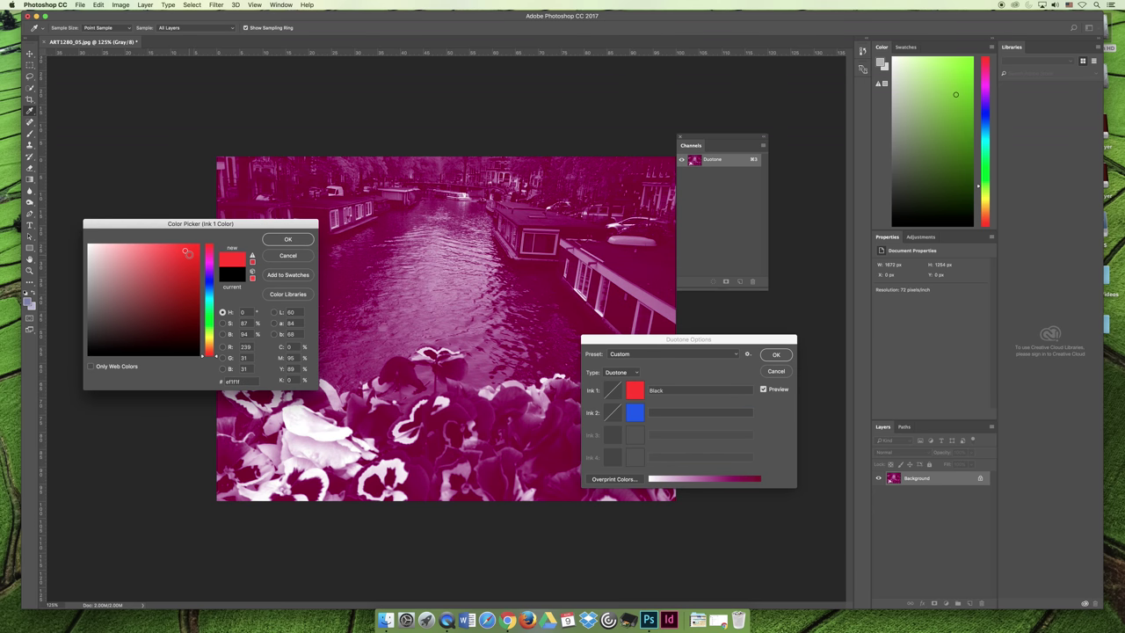
pyautogui.click(208, 330)
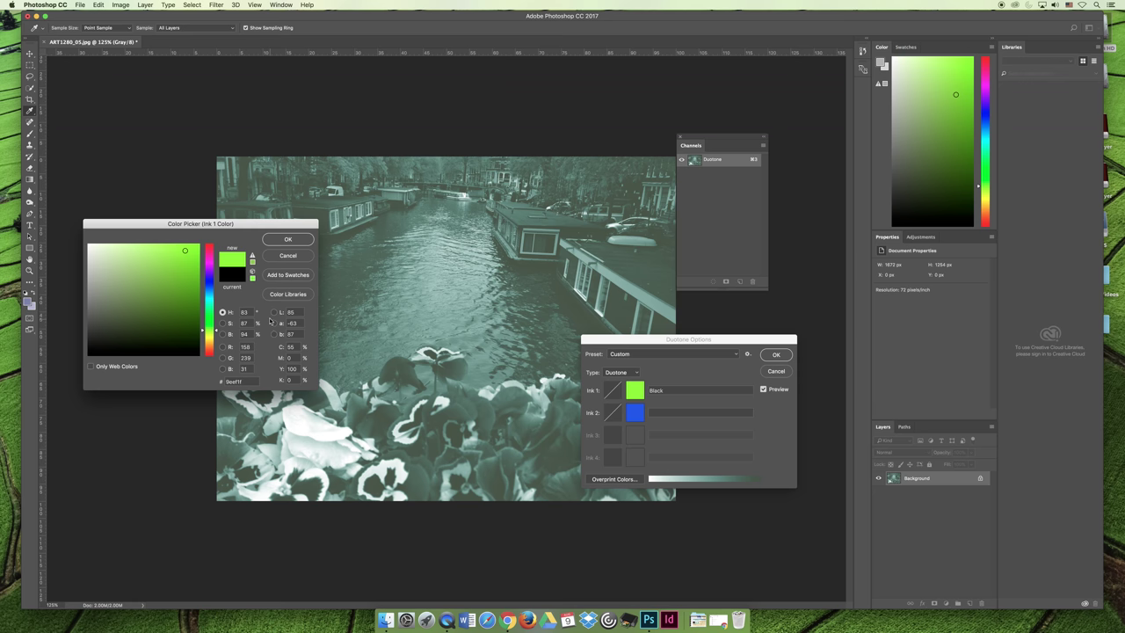
pyautogui.click(209, 339)
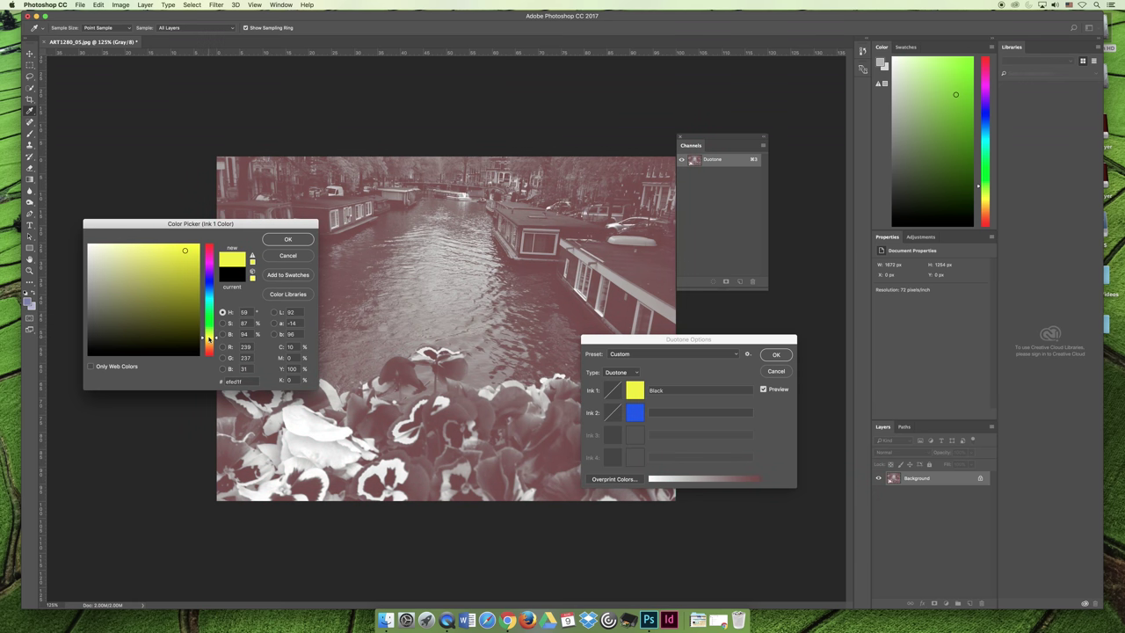
pyautogui.click(297, 239)
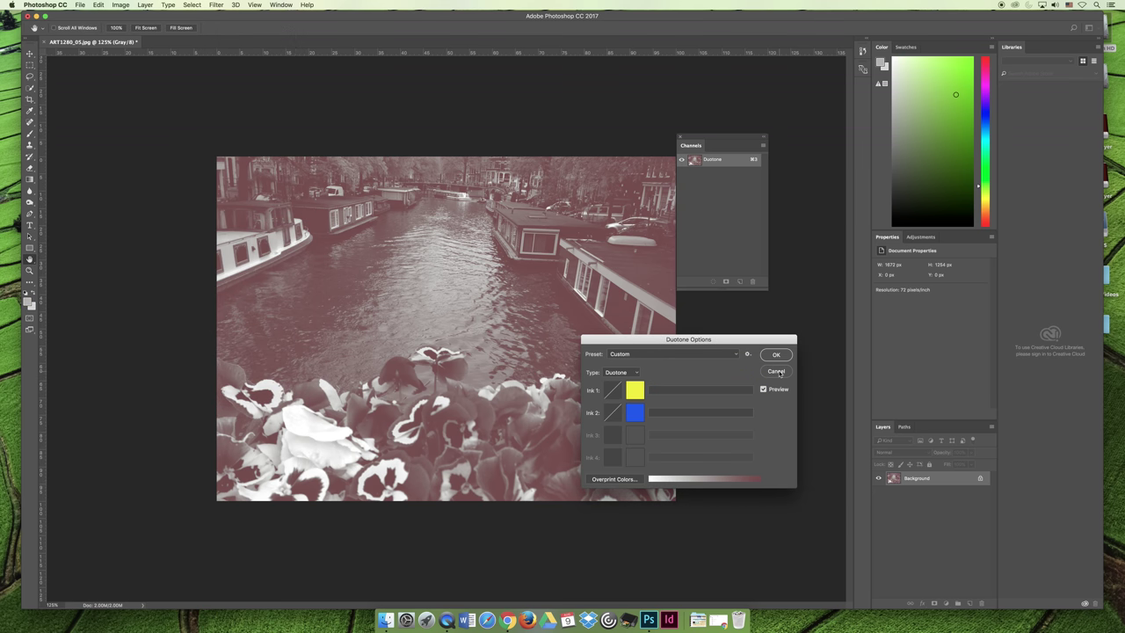
pyautogui.click(776, 371)
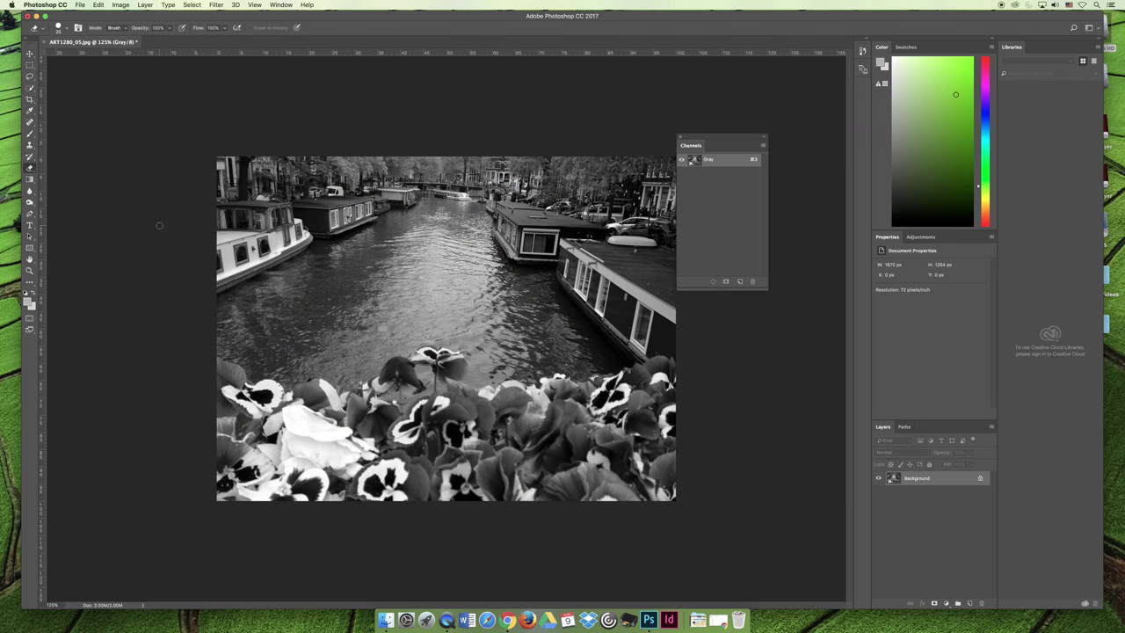